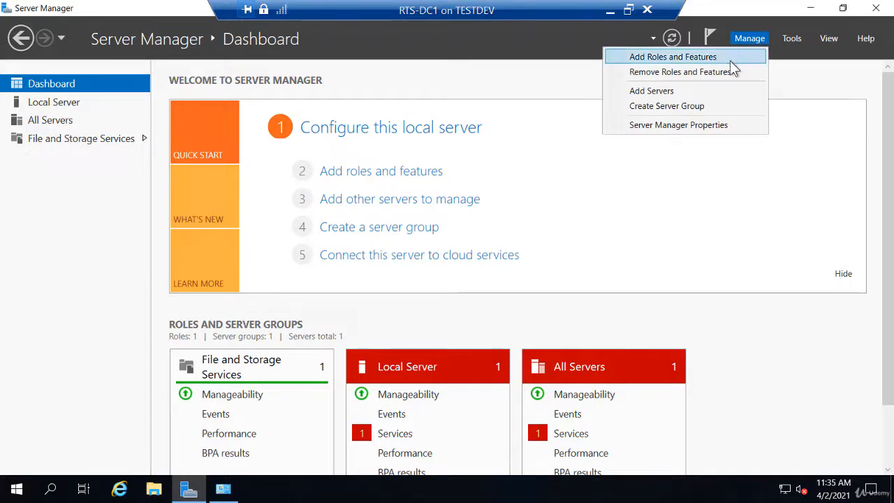
- Start a role-based Add Roles and Features installation with RTS-DC1 as the destination server
click(730, 60)
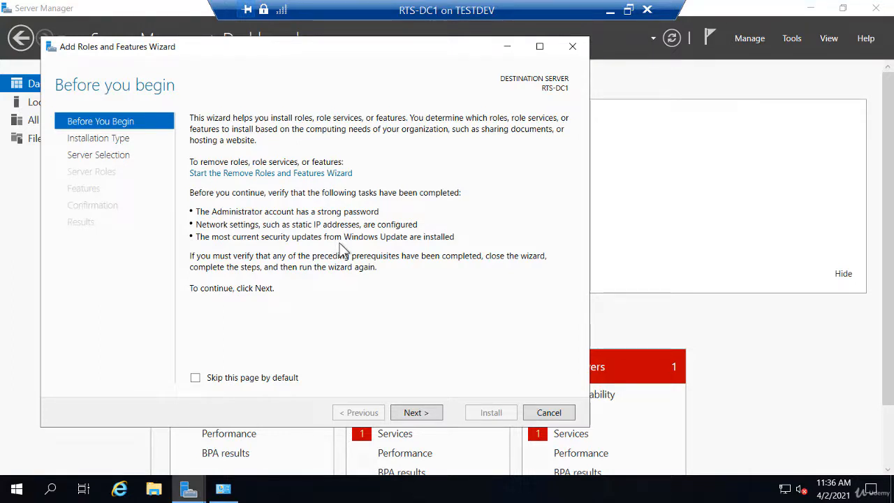
click(414, 413)
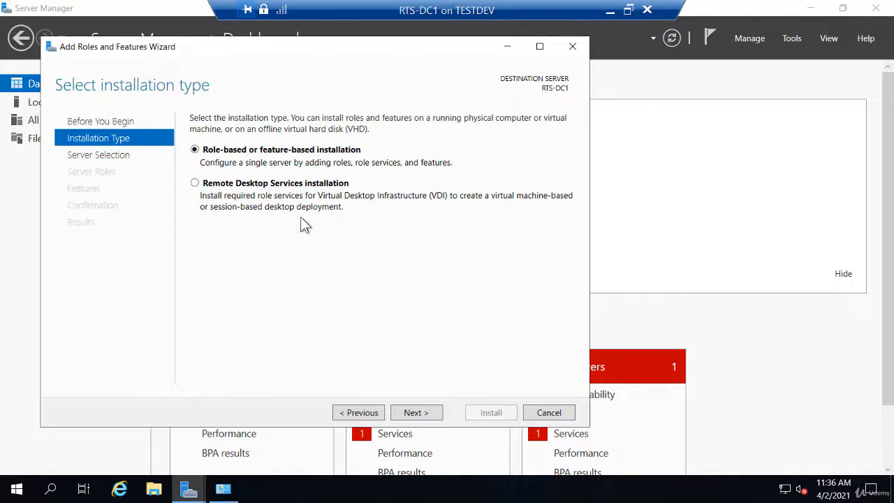
click(415, 414)
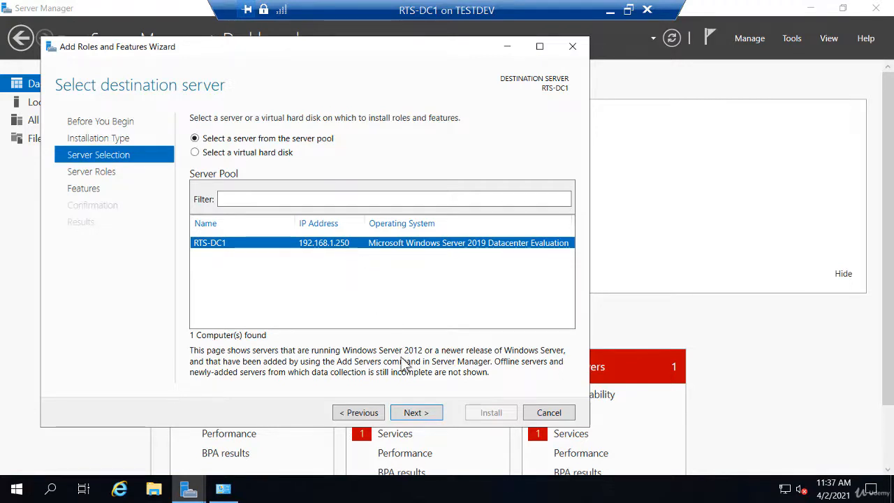
click(416, 412)
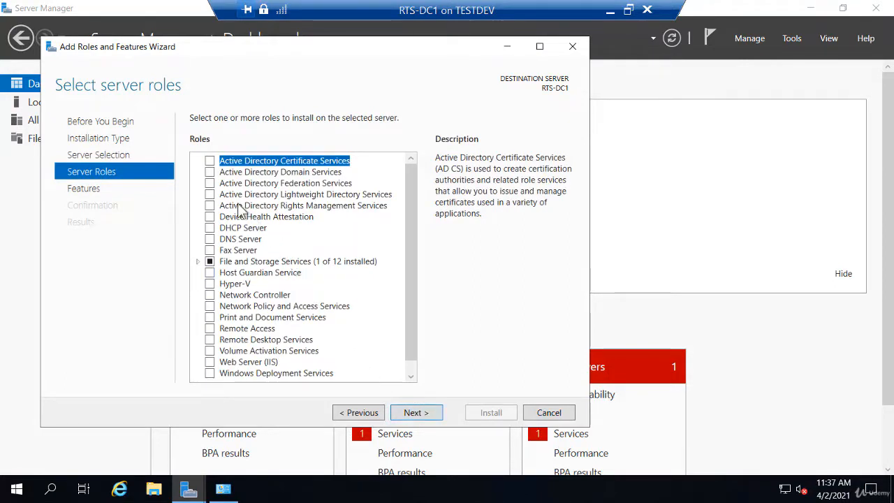
- Select Active Directory Domain Services with its required management features and continue past Features
click(212, 173)
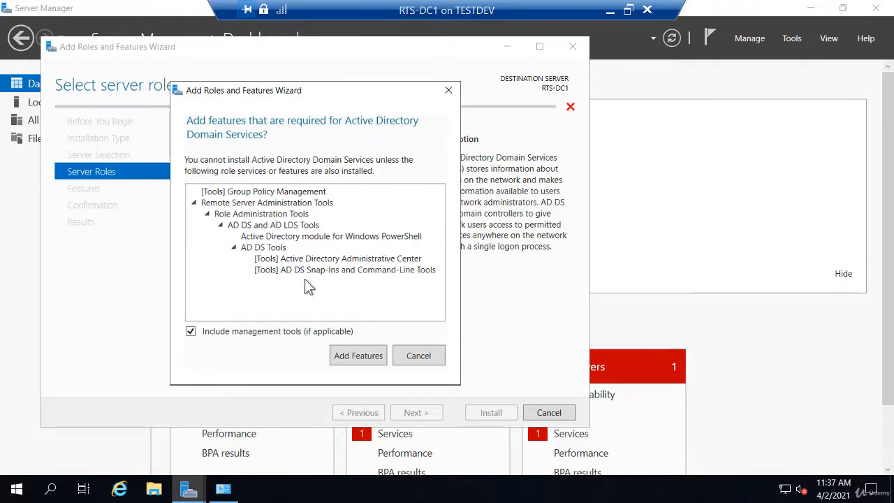
click(355, 357)
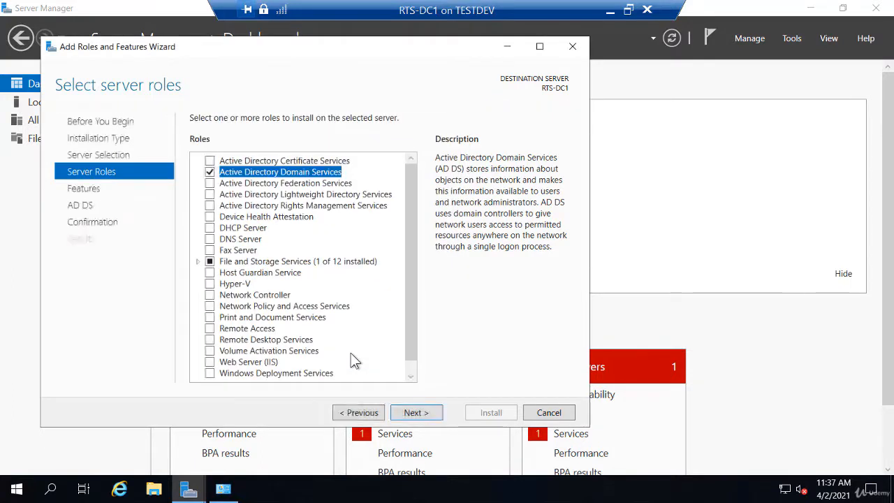
click(422, 414)
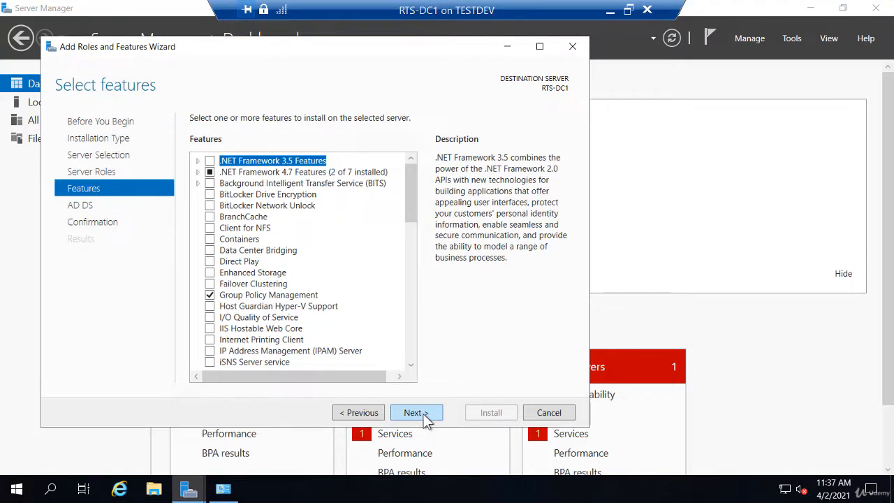
click(422, 414)
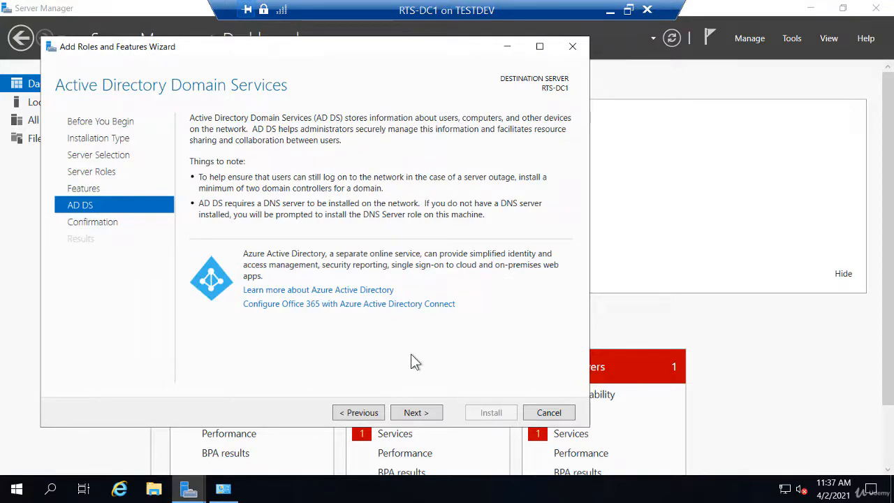
- Confirm and install AD DS with management tools on RTS-DC1, then close the finished wizard
click(416, 412)
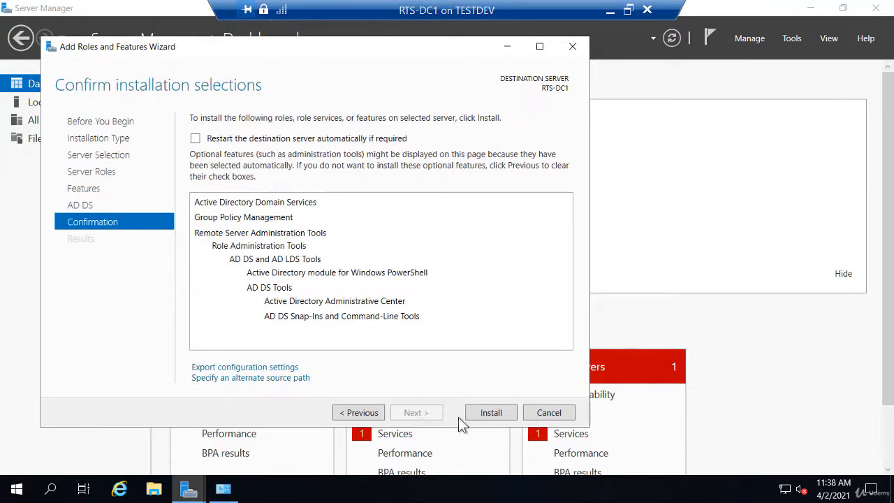
click(489, 415)
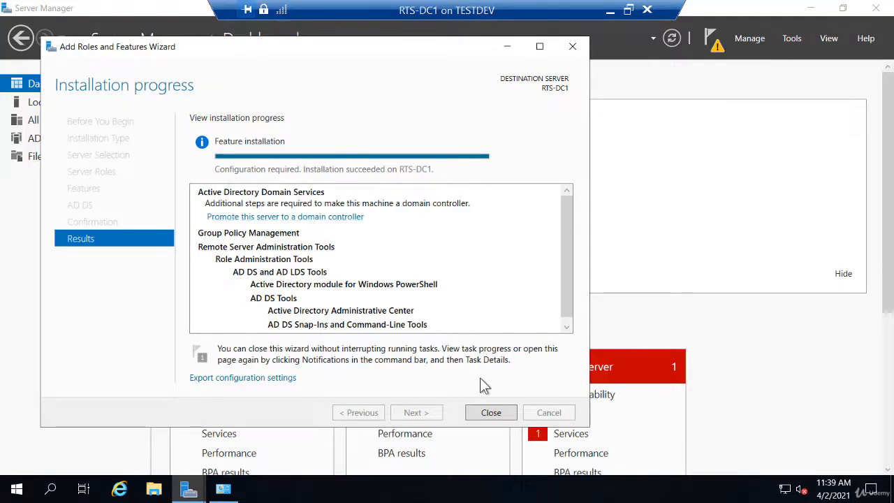
click(491, 412)
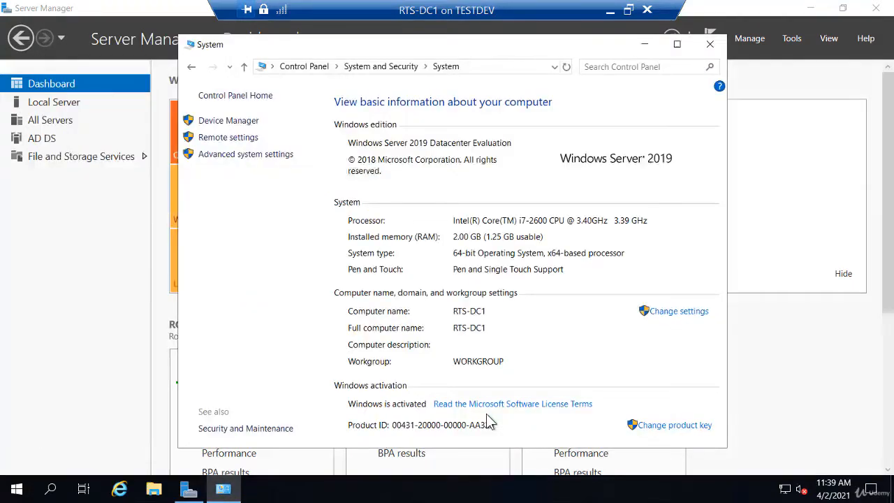
- Close the System window and launch 'Promote this server to a domain controller' from the notifications
click(709, 46)
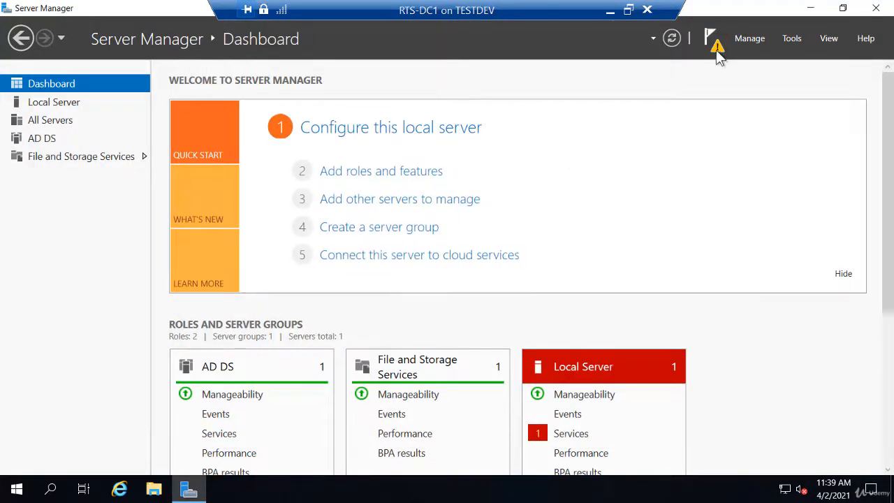
click(717, 56)
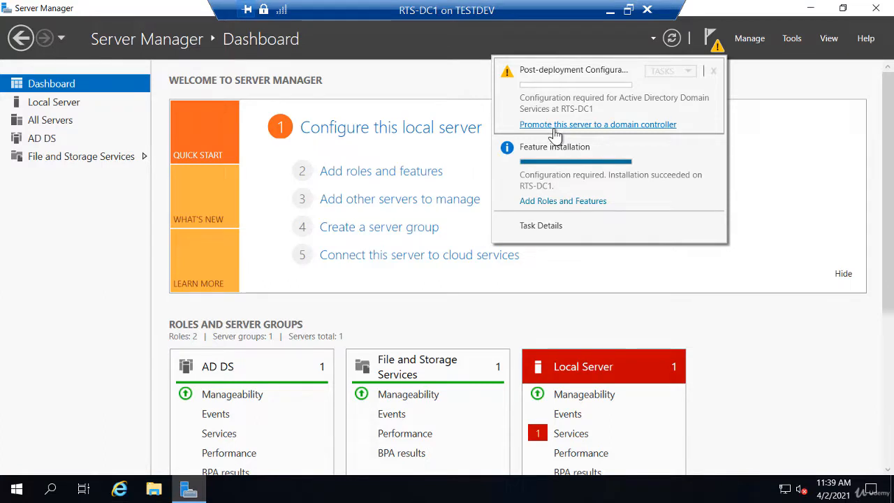
click(555, 130)
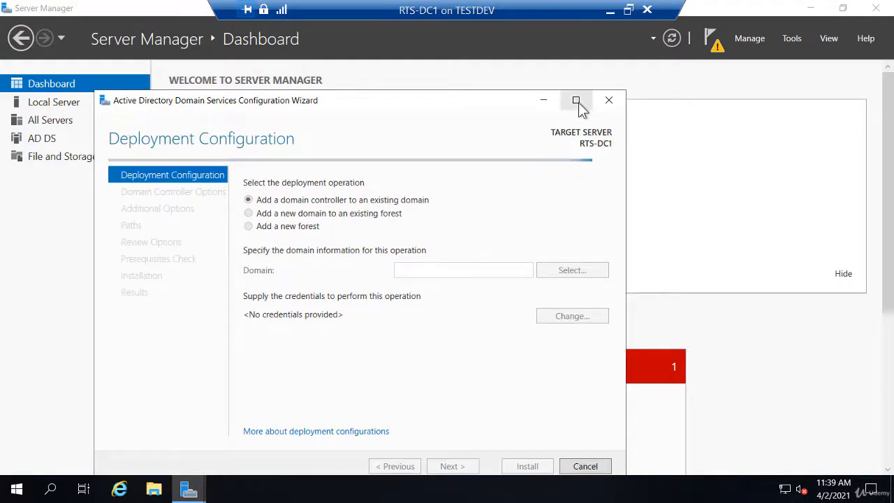
- In the maximized wizard, add a new forest with root domain name RTSnetworking.com
click(576, 102)
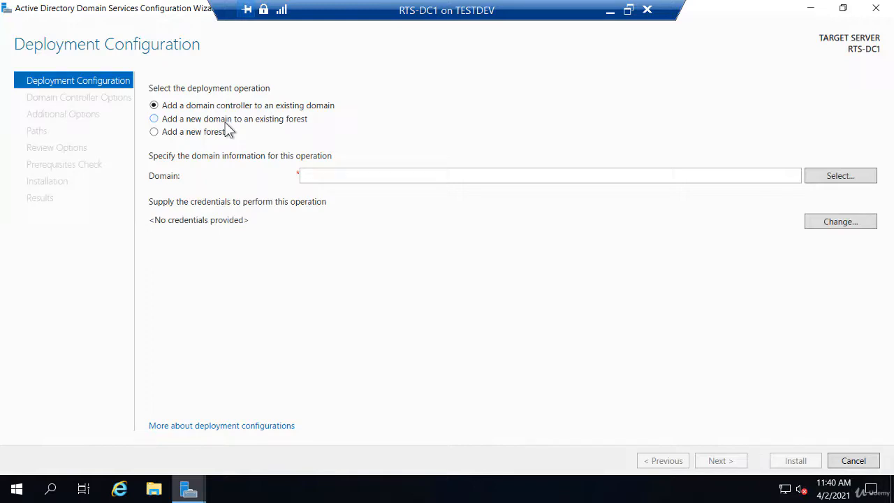
click(224, 123)
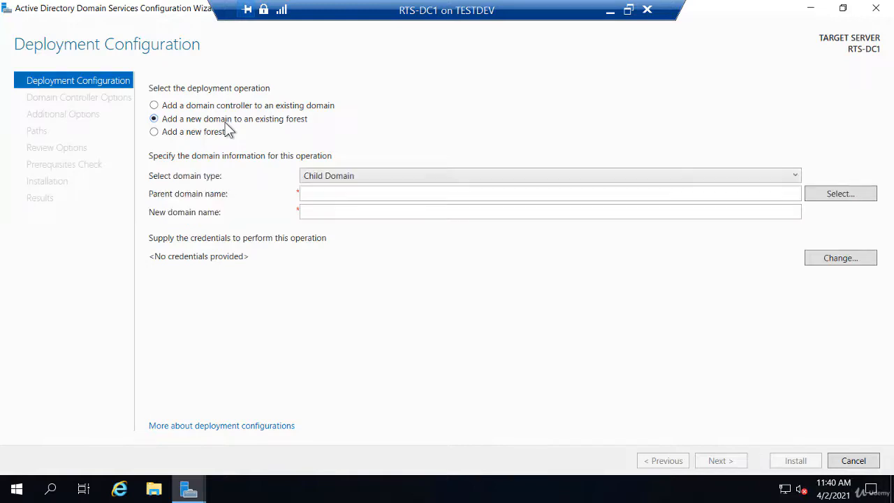
click(155, 135)
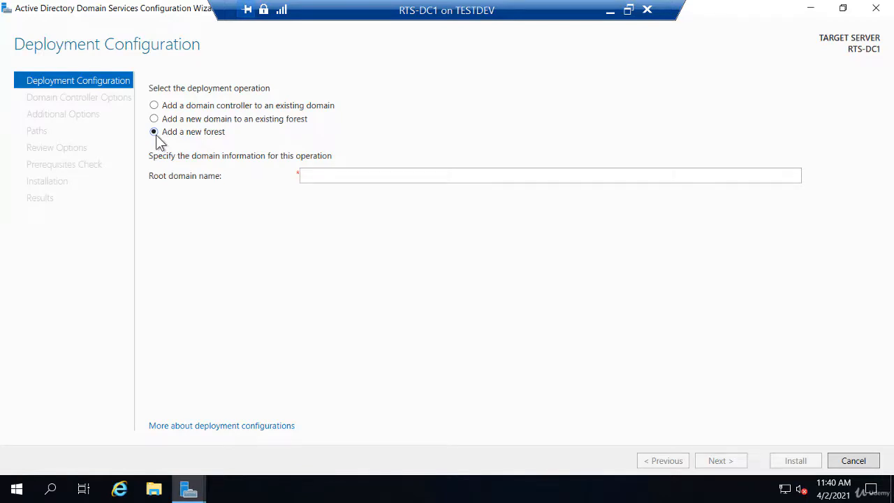
click(339, 174)
text(R)
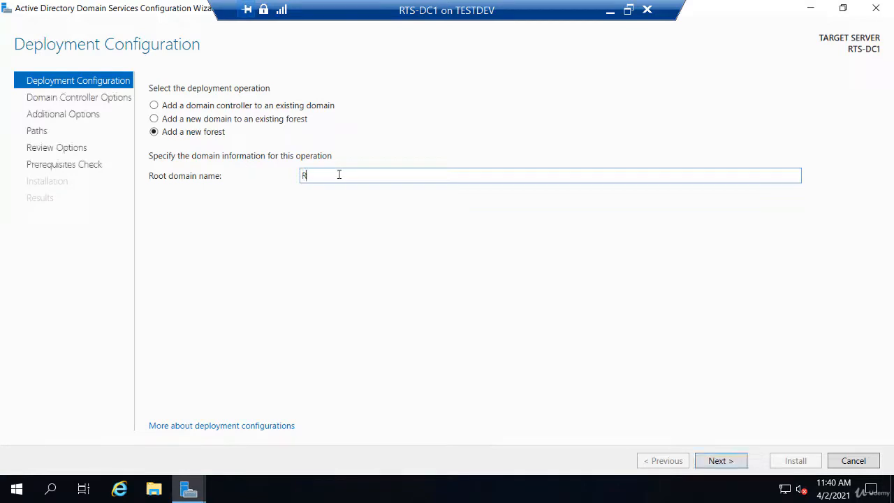
text(TSnetworking.com)
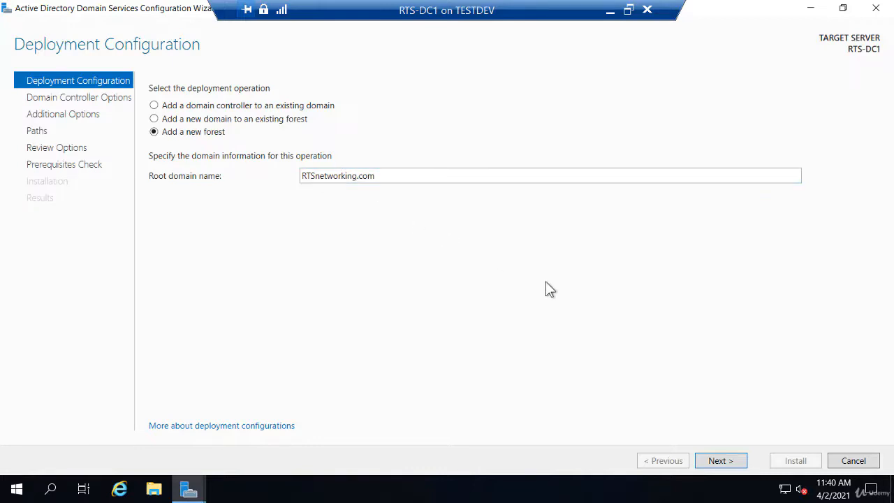
click(719, 462)
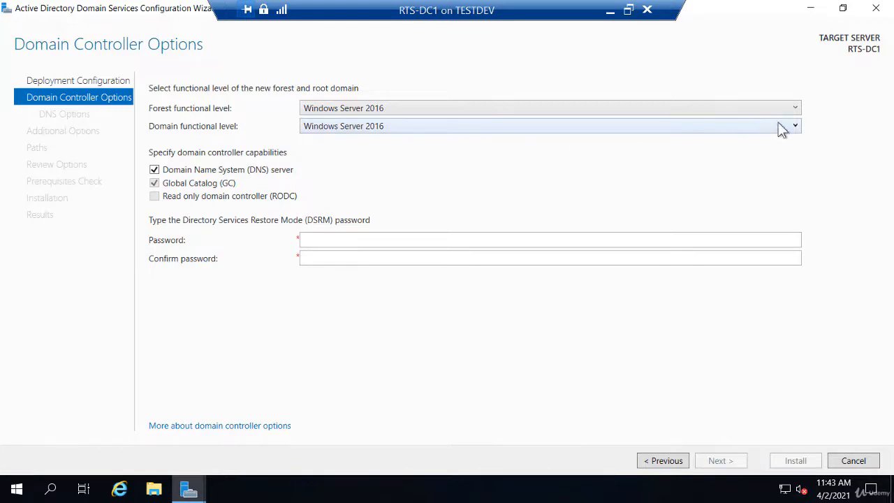
- Choose Windows Server 2012 as forest functional level, keeping Windows Server 2016 for the domain level
click(796, 109)
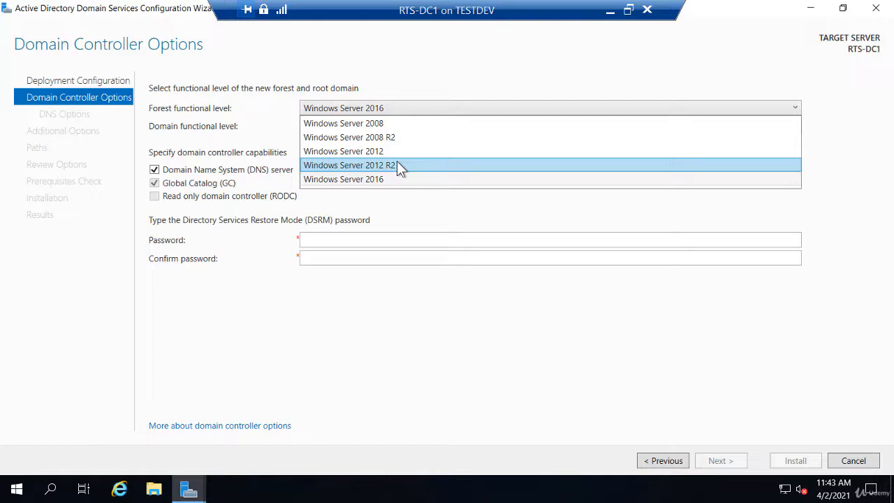
click(263, 130)
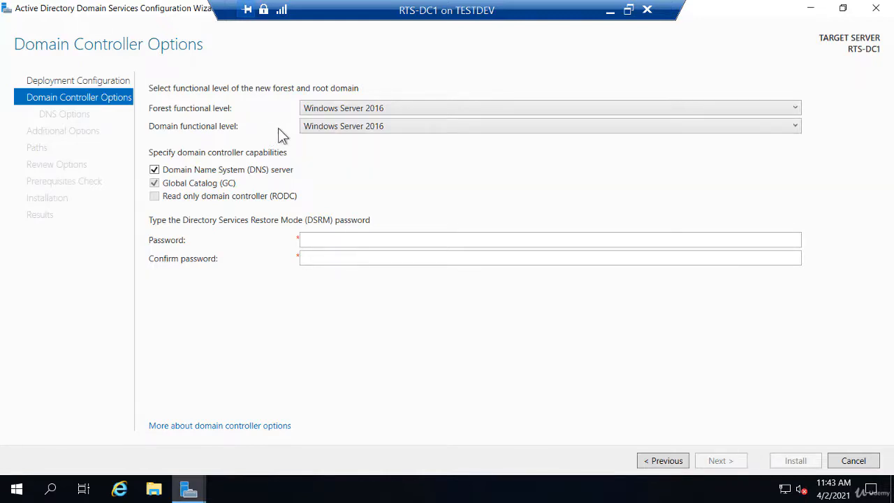
click(349, 109)
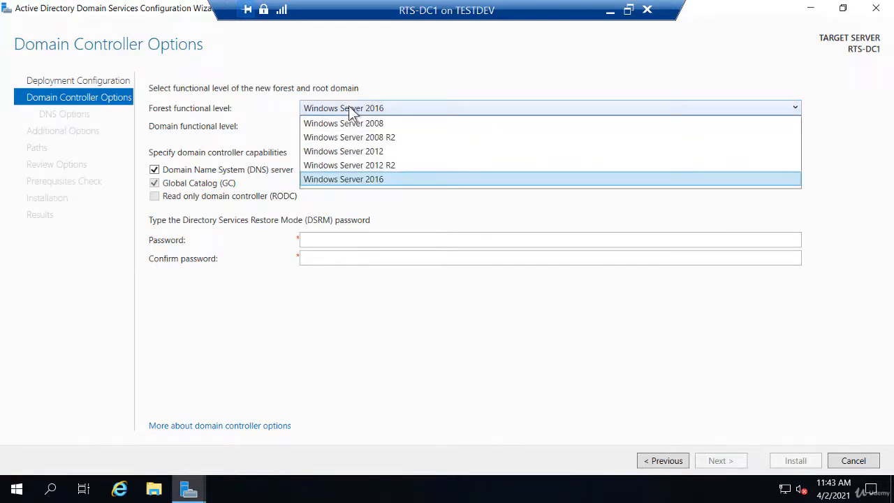
click(348, 155)
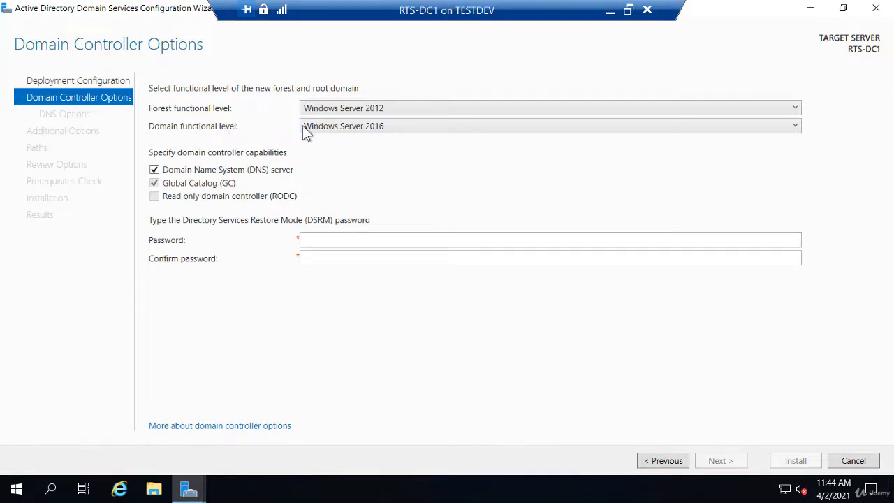
click(330, 127)
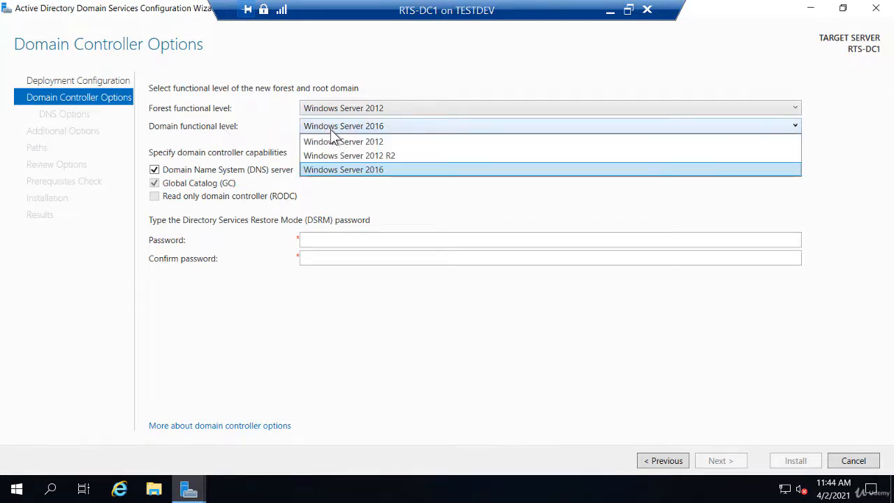
click(326, 174)
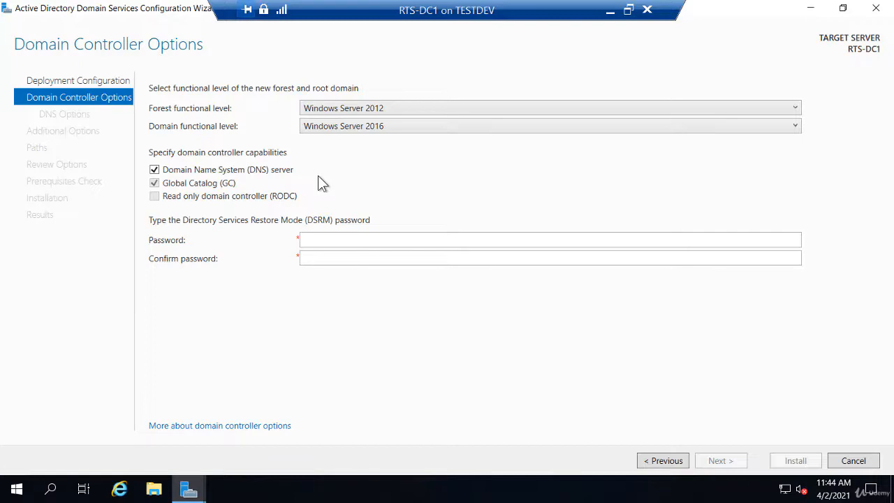
- Pick Windows Server 2012 R2 in both the forest and domain functional level dropdowns
click(388, 108)
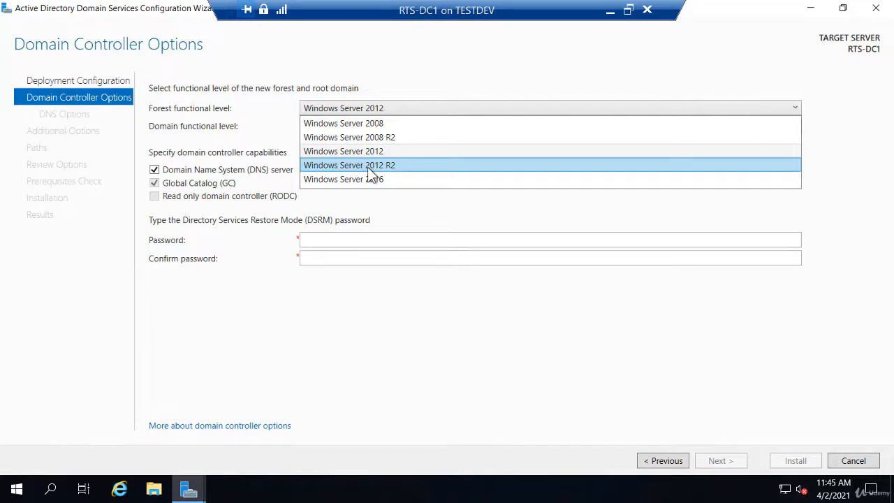
click(367, 167)
click(379, 129)
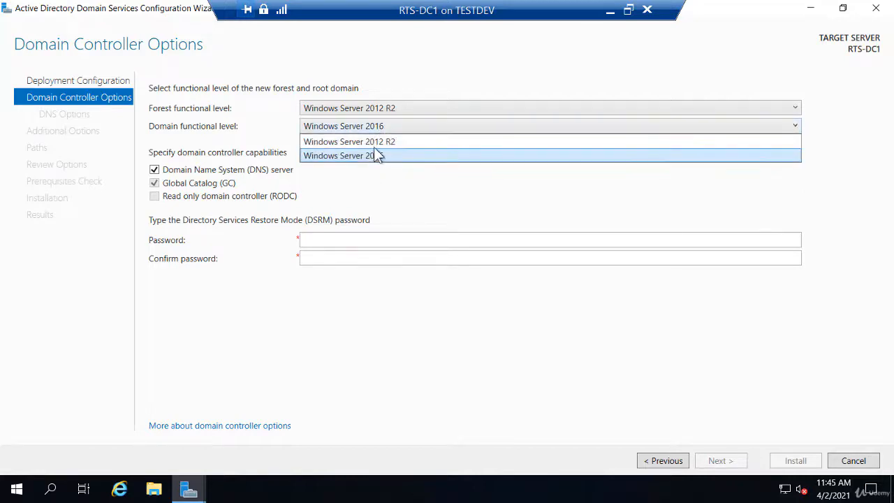
click(376, 143)
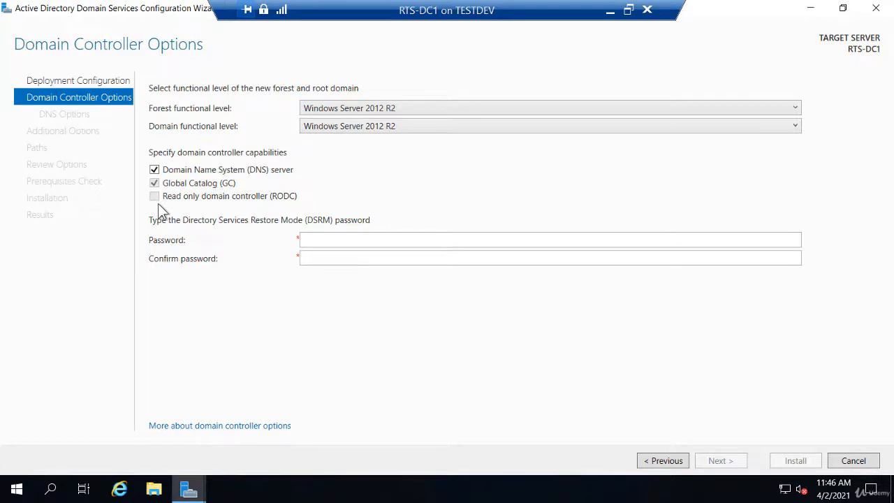
- Enter and confirm the Directory Services Restore Mode password, then continue to DNS Options
click(326, 242)
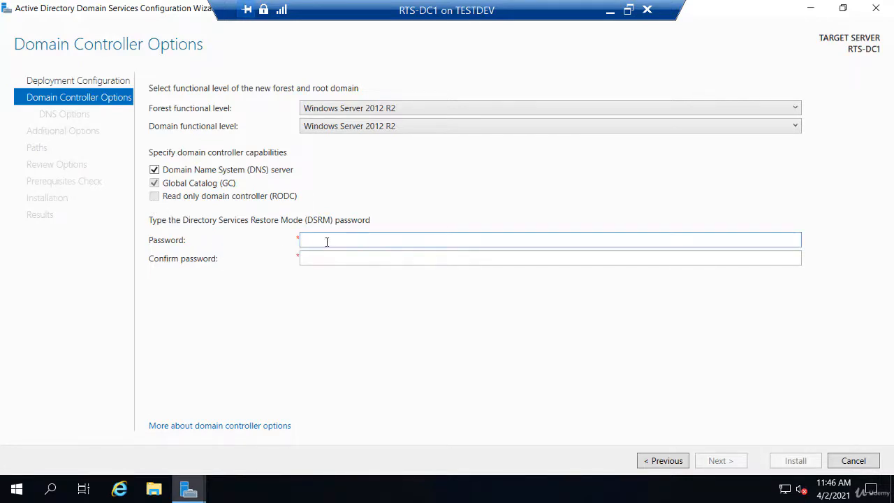
text(Pa$$w0rd)
key(Tab)
text(P)
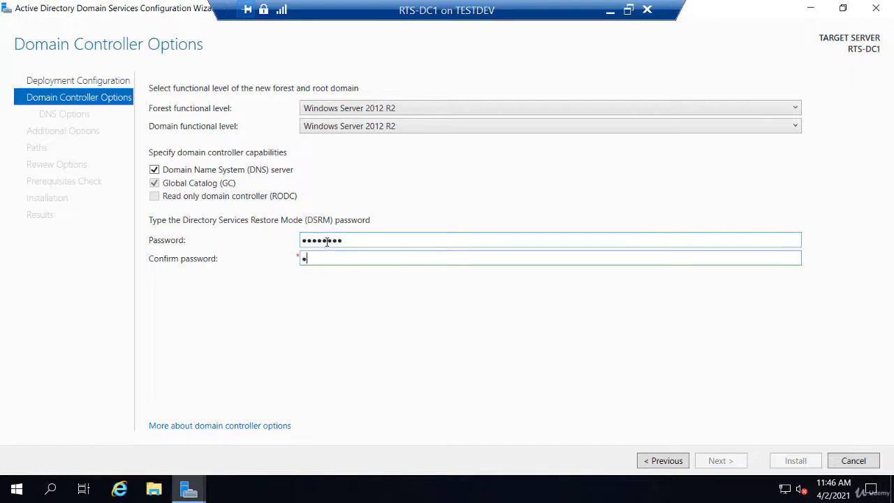
text(a$$w0rd)
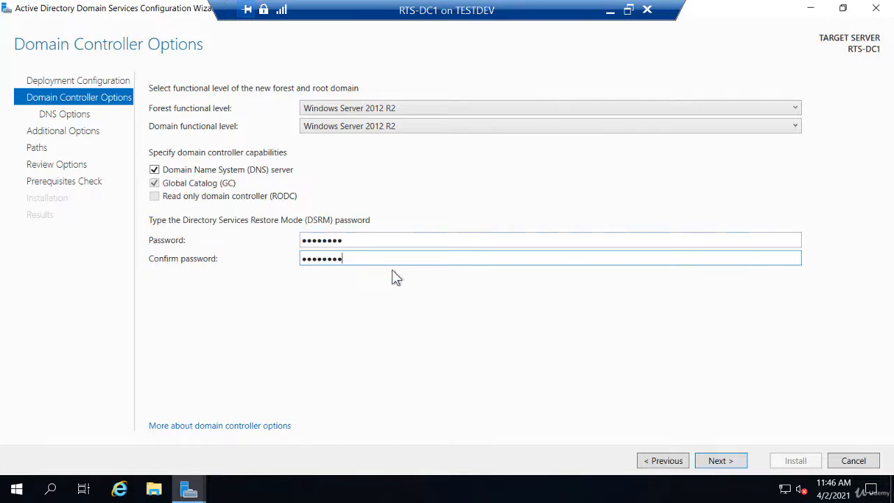
click(723, 461)
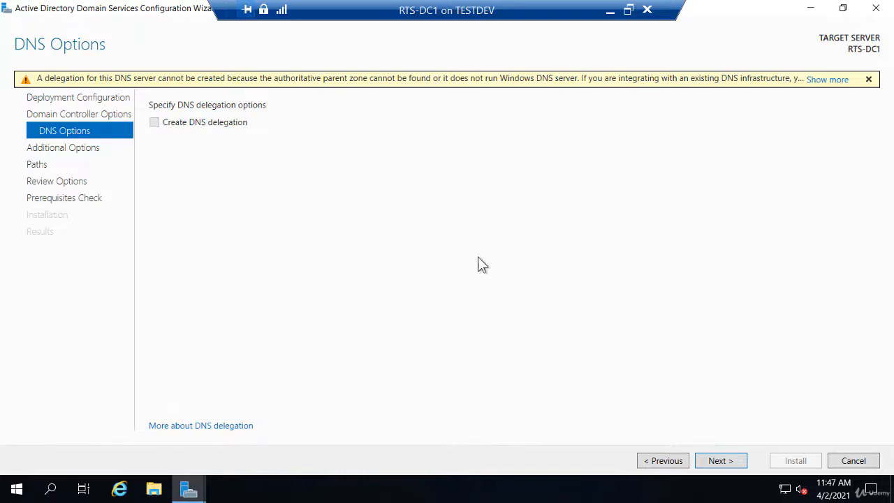
- Skip DNS delegation and keep the RTSNETWORKING NetBIOS name to reach the Paths page
click(732, 460)
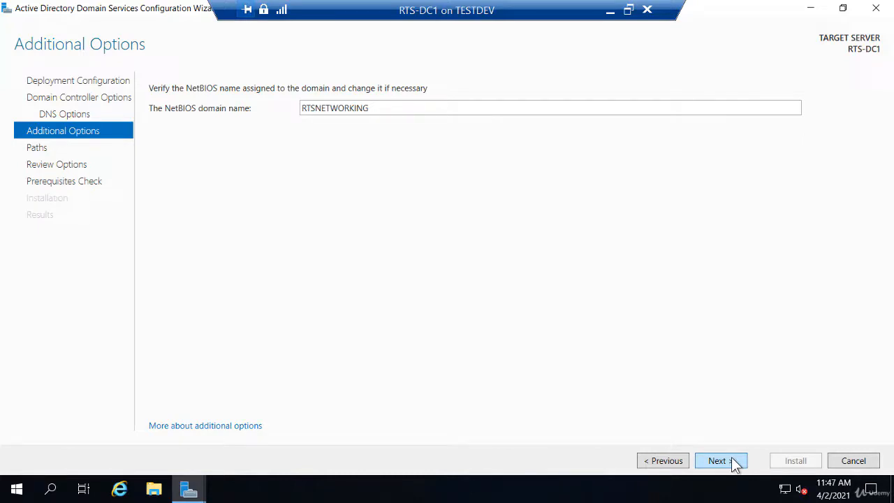
click(731, 460)
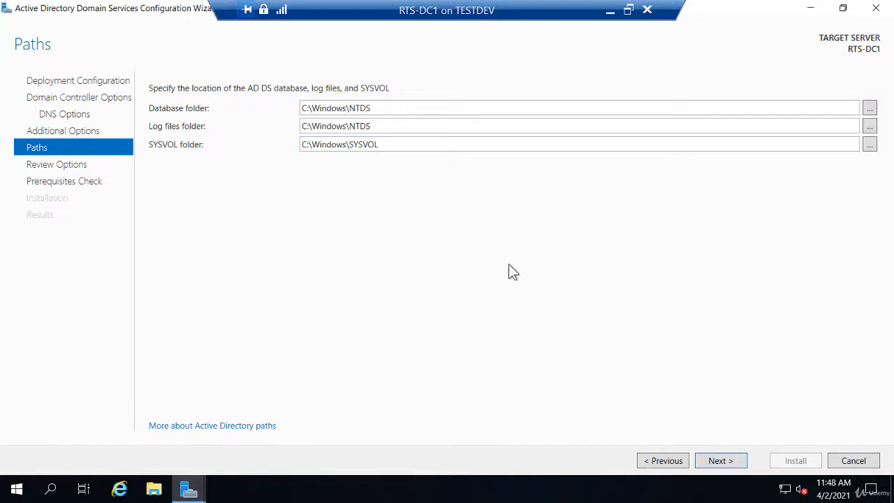
- Keep the default C:\Windows\NTDS and C:\Windows\SYSVOL paths and run the prerequisite check
click(721, 458)
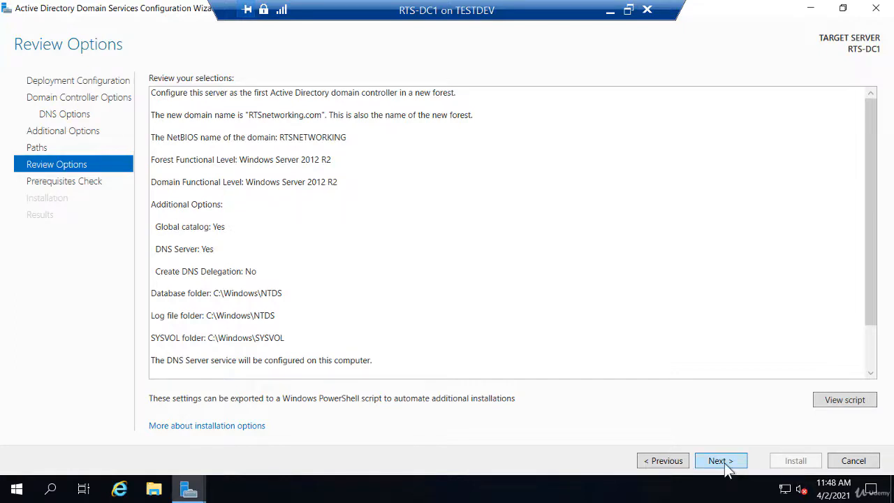
click(719, 460)
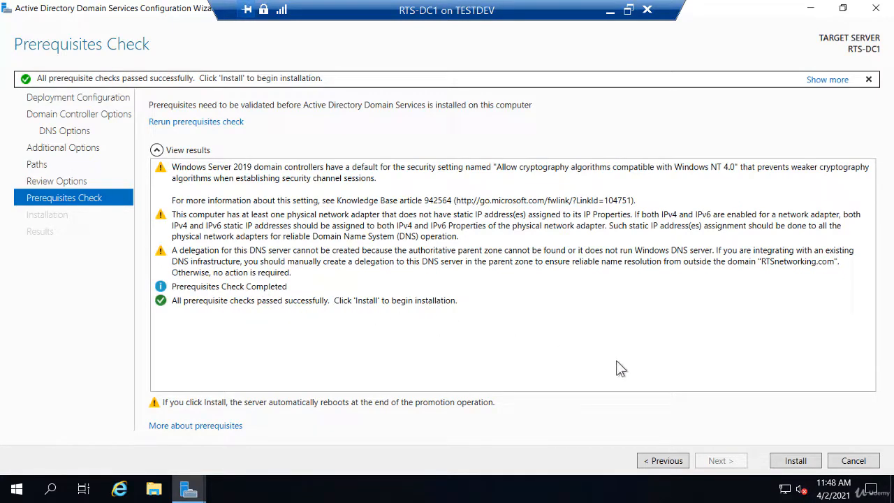
- Install AD DS to promote RTS-DC1 to domain controller, letting the server reboot
click(795, 461)
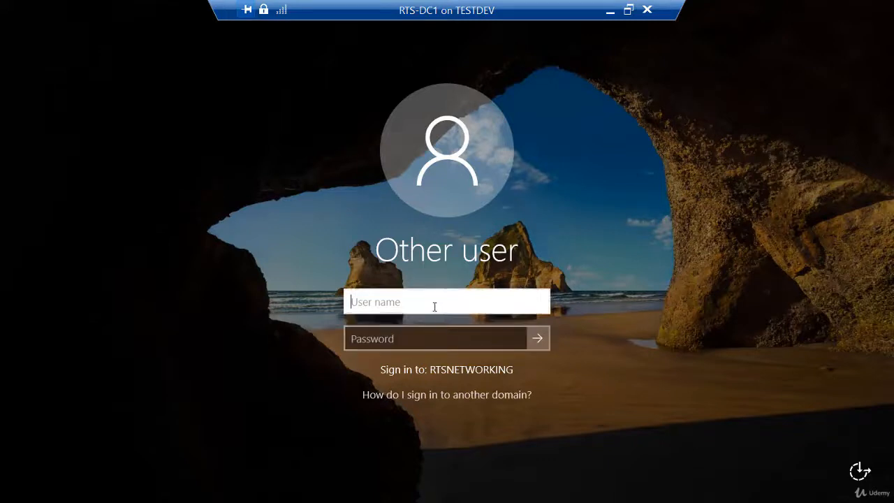
- Sign in to RTSNETWORKING as the administrator account with its password
text(administrator)
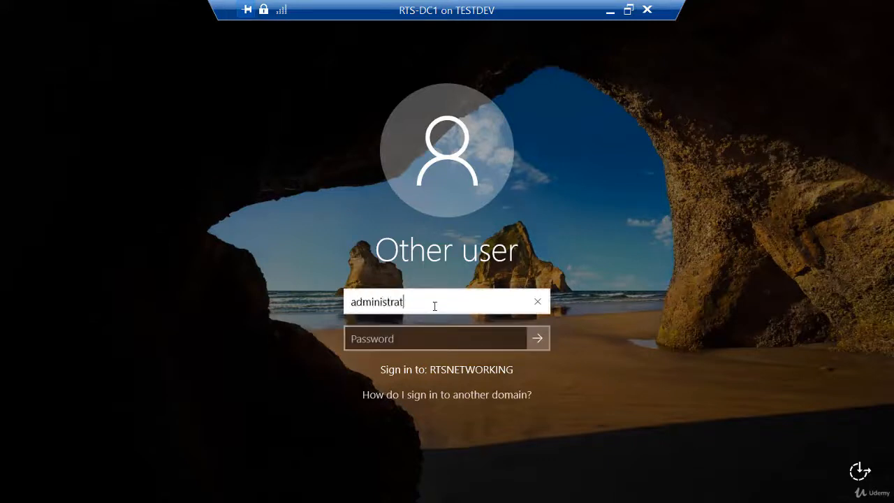
key(Tab)
text(Pa$$w0rd)
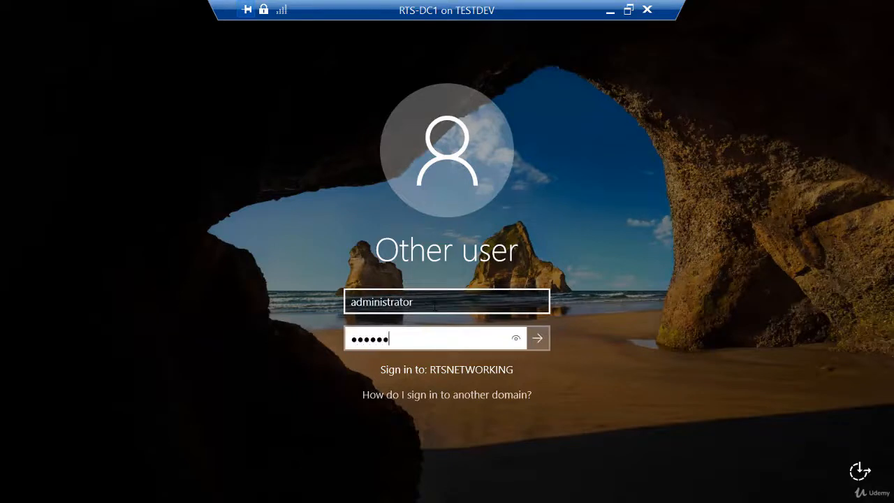
key(Return)
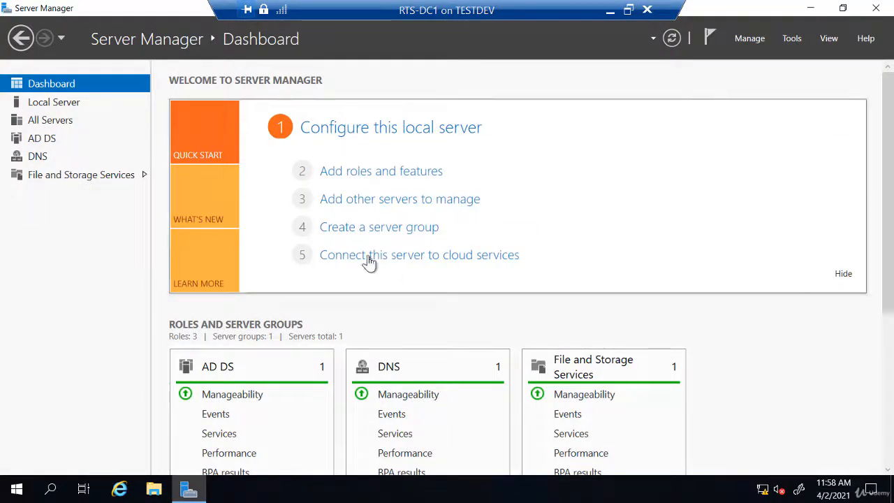
- Review AD DS, confirm on Local Server that RTS-DC1 is in RTSnetworking.com, and open Tools
click(44, 139)
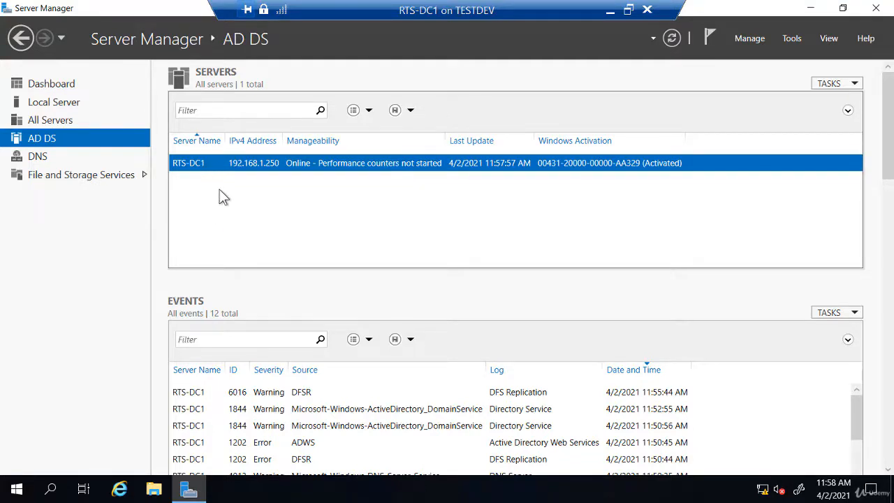
click(77, 102)
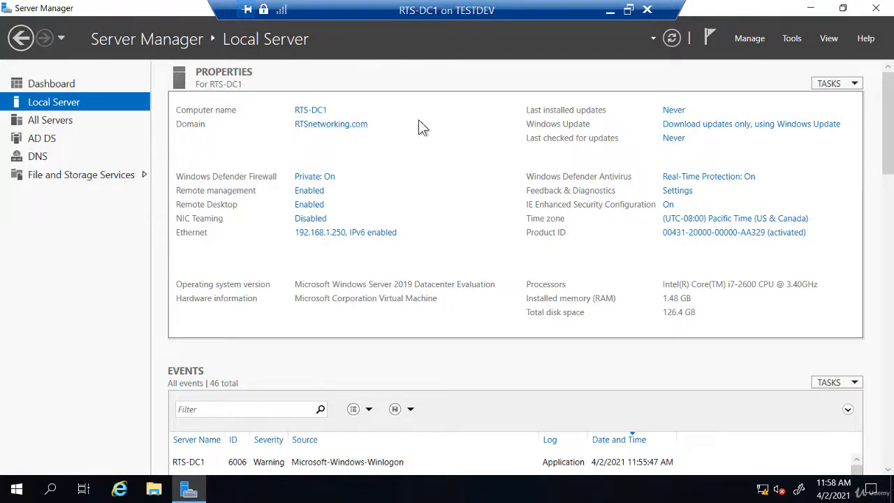
click(791, 40)
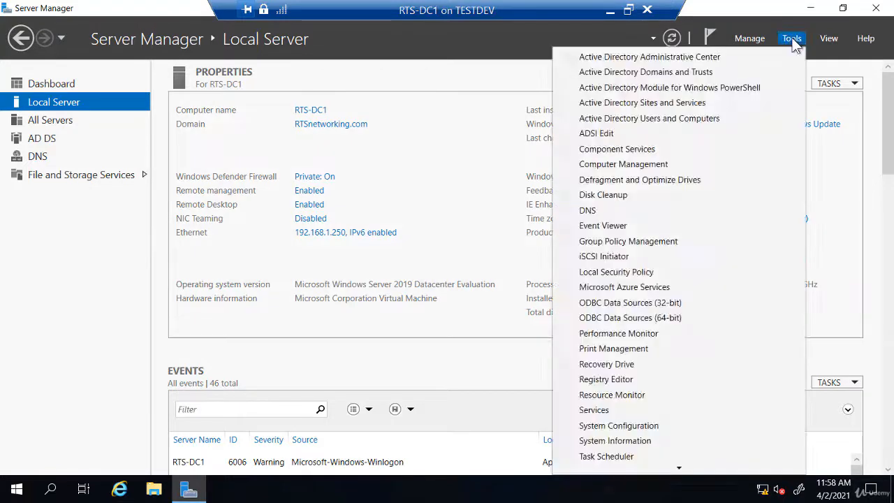